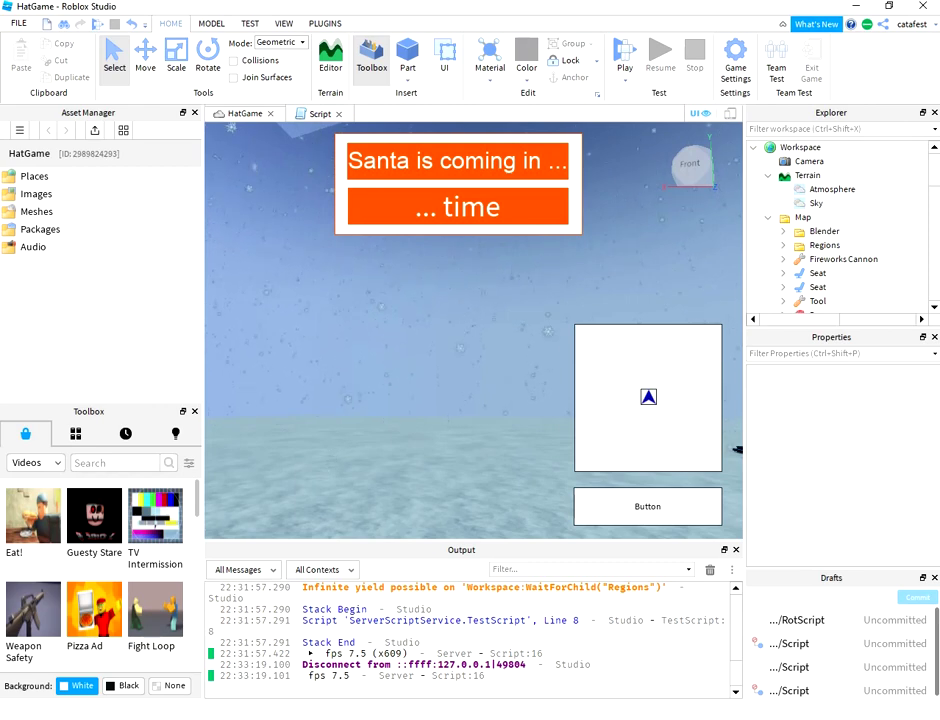
scroll(68, 524, down, 1)
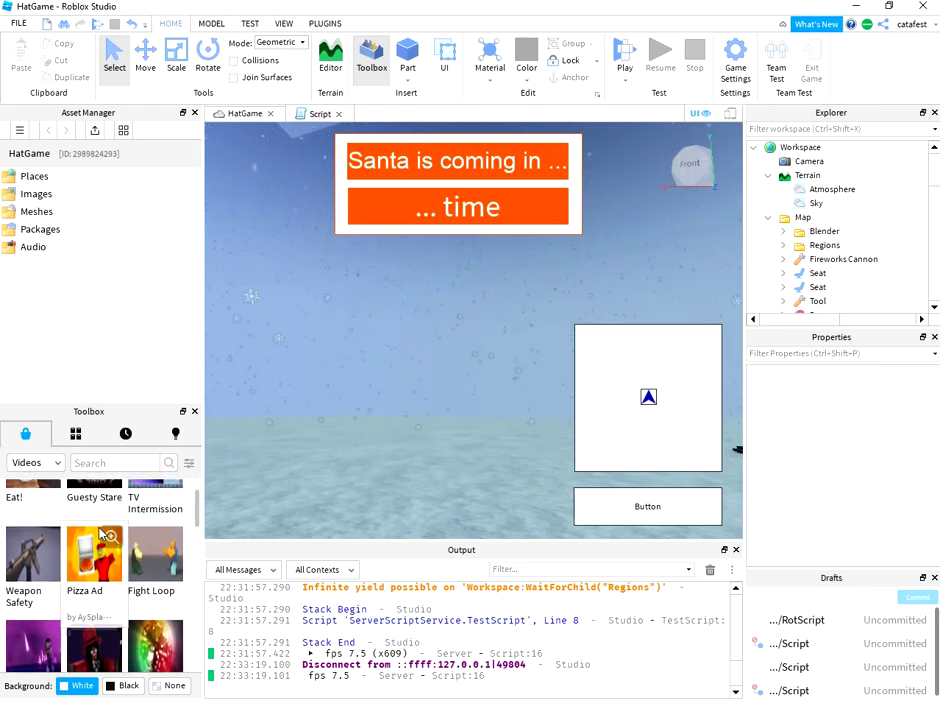
scroll(68, 524, down, 2)
scroll(68, 524, down, 2)
scroll(68, 524, down, 2)
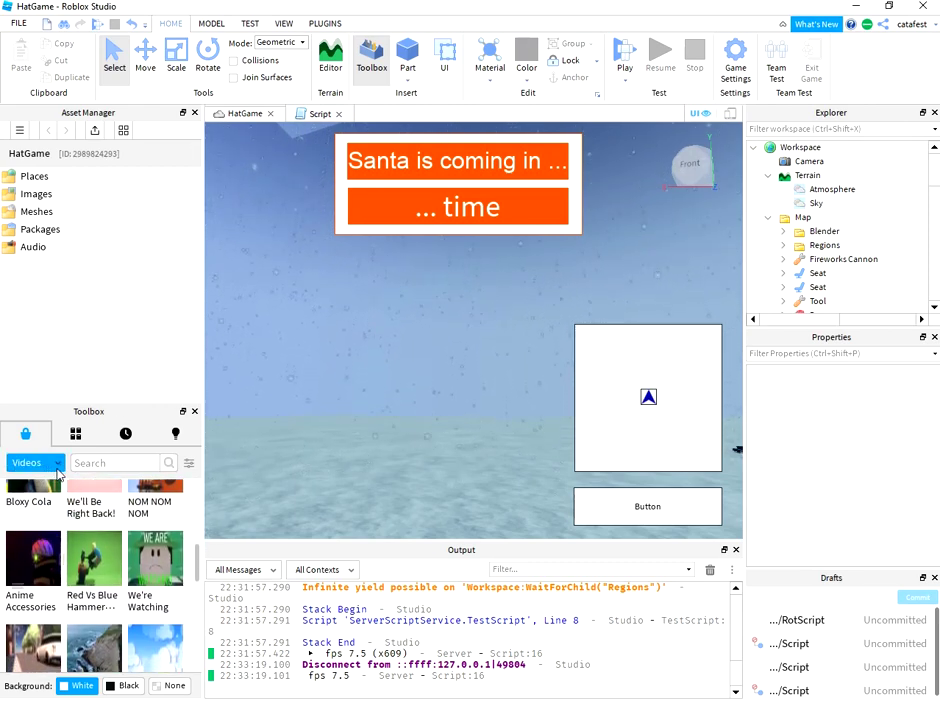
scroll(140, 537, down, 2)
scroll(140, 537, down, 3)
scroll(140, 537, down, 3)
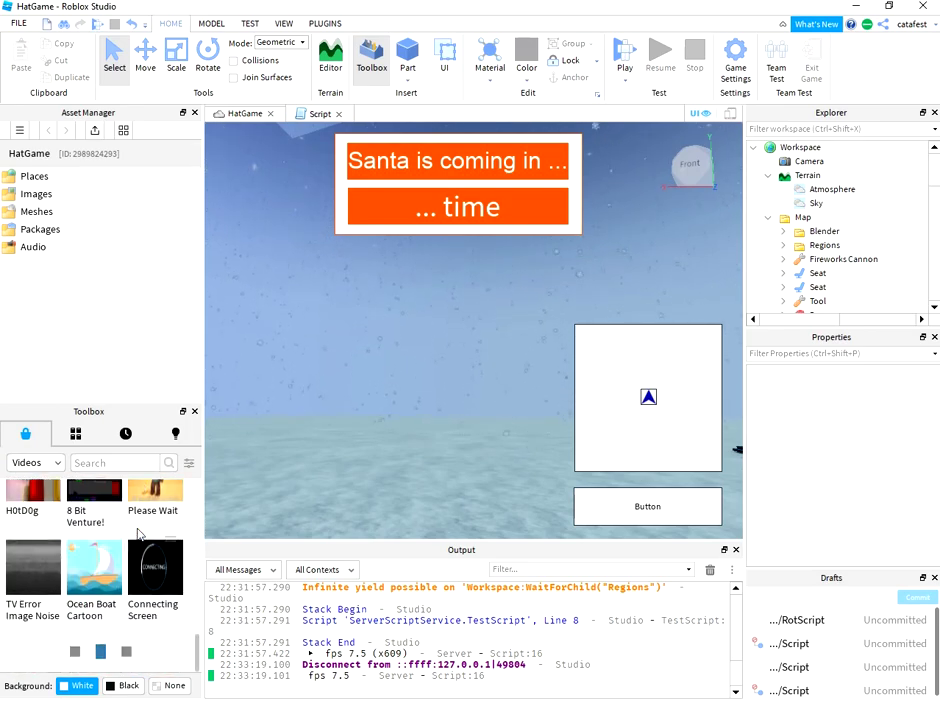
scroll(138, 536, up, 5)
scroll(138, 536, down, 3)
scroll(138, 536, down, 3)
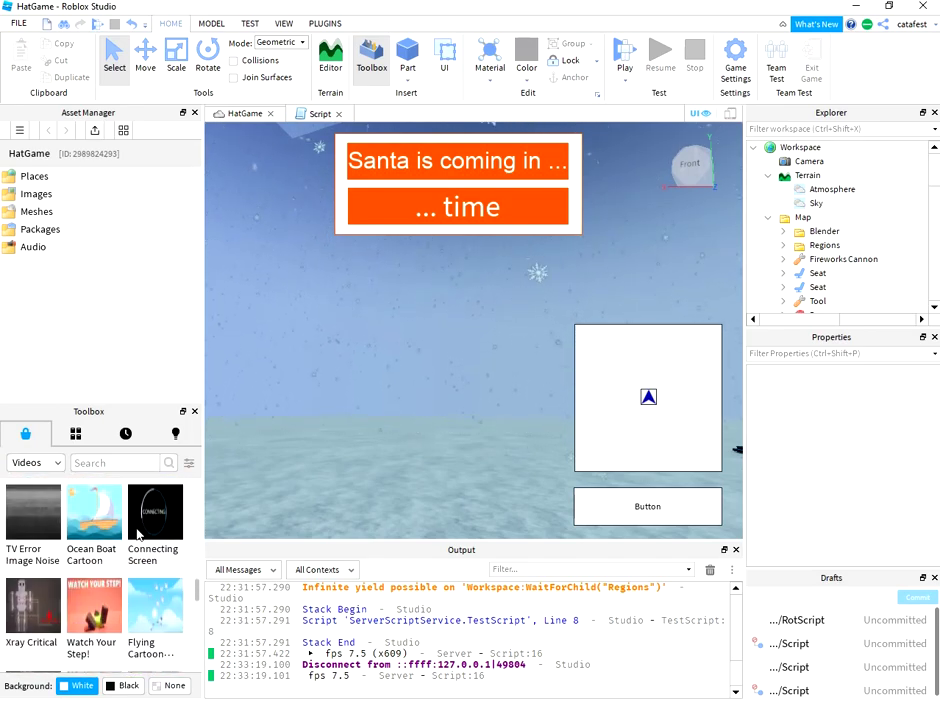
scroll(138, 536, down, 2)
scroll(138, 536, down, 3)
scroll(138, 536, down, 3)
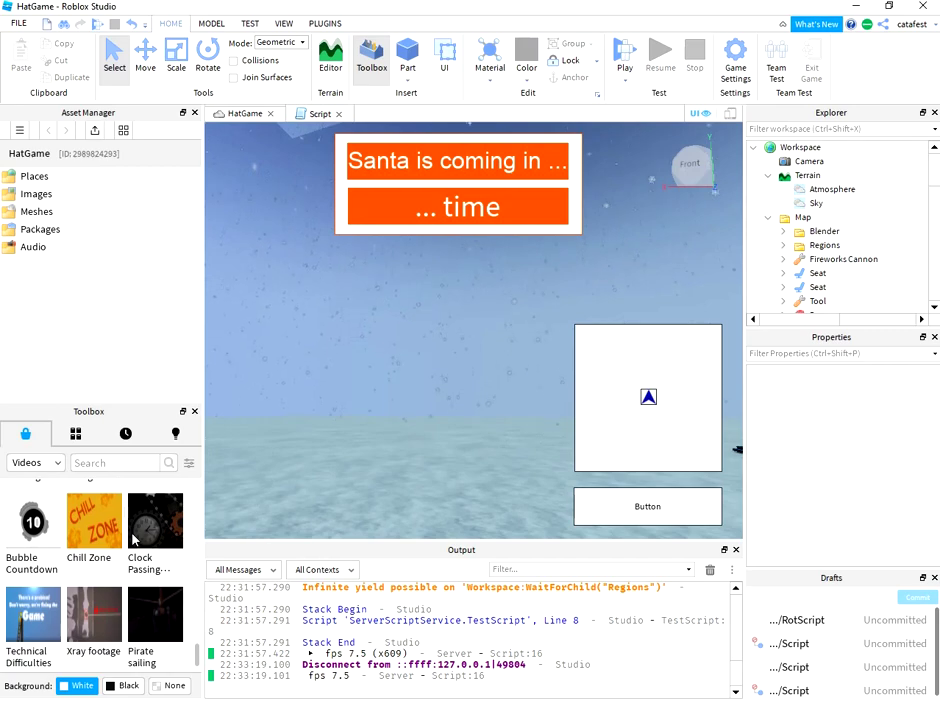
scroll(131, 538, up, 6)
scroll(131, 538, up, 3)
scroll(130, 537, up, 3)
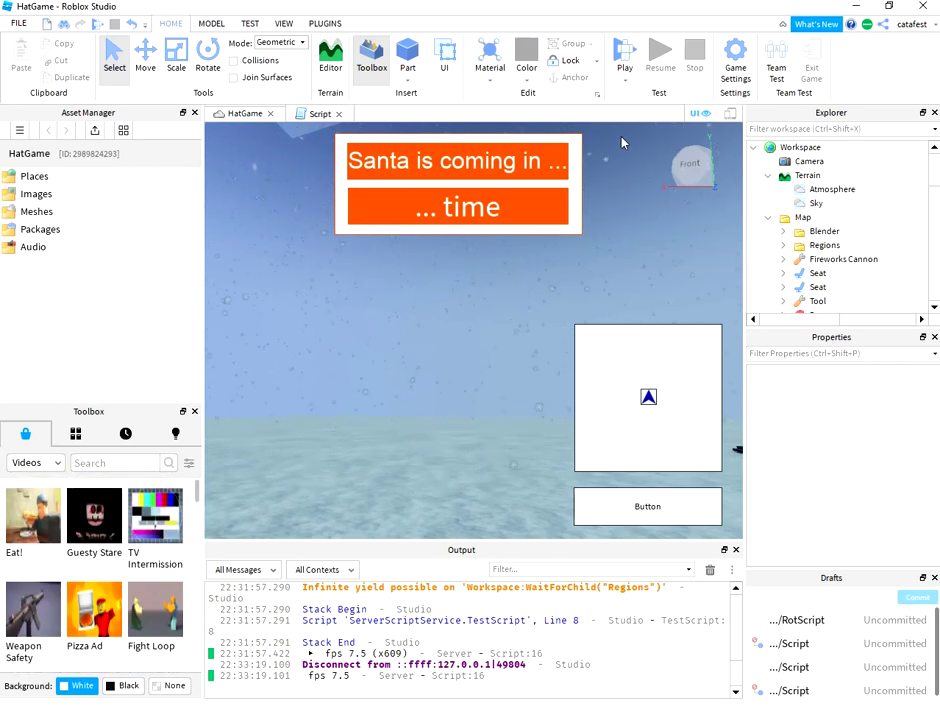
Play-test the place, running the character around the room, then stop the test
click(622, 68)
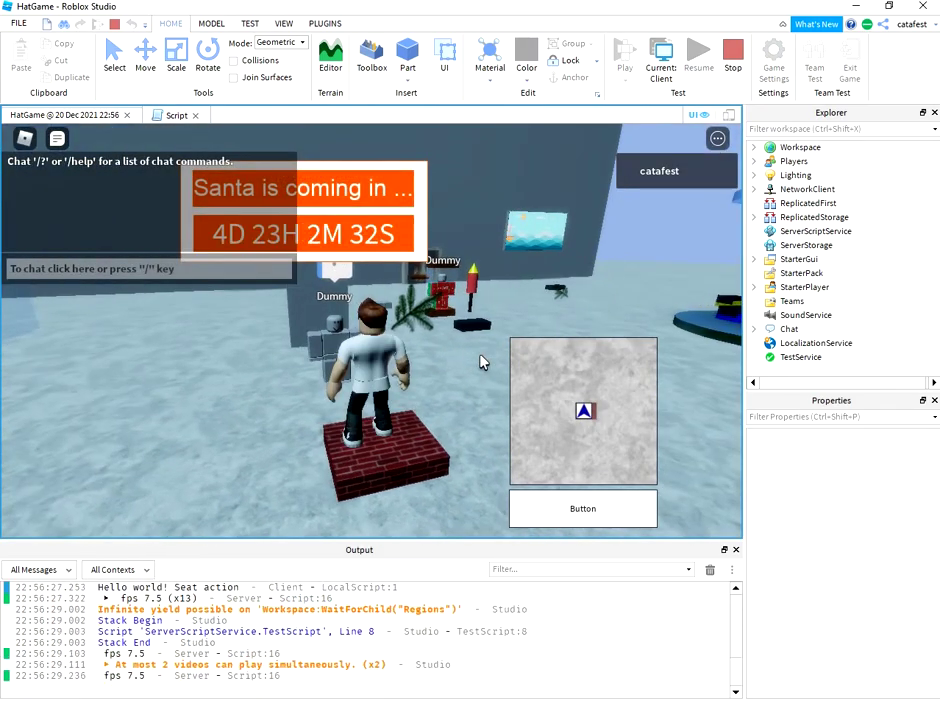
key(w)
key(a)
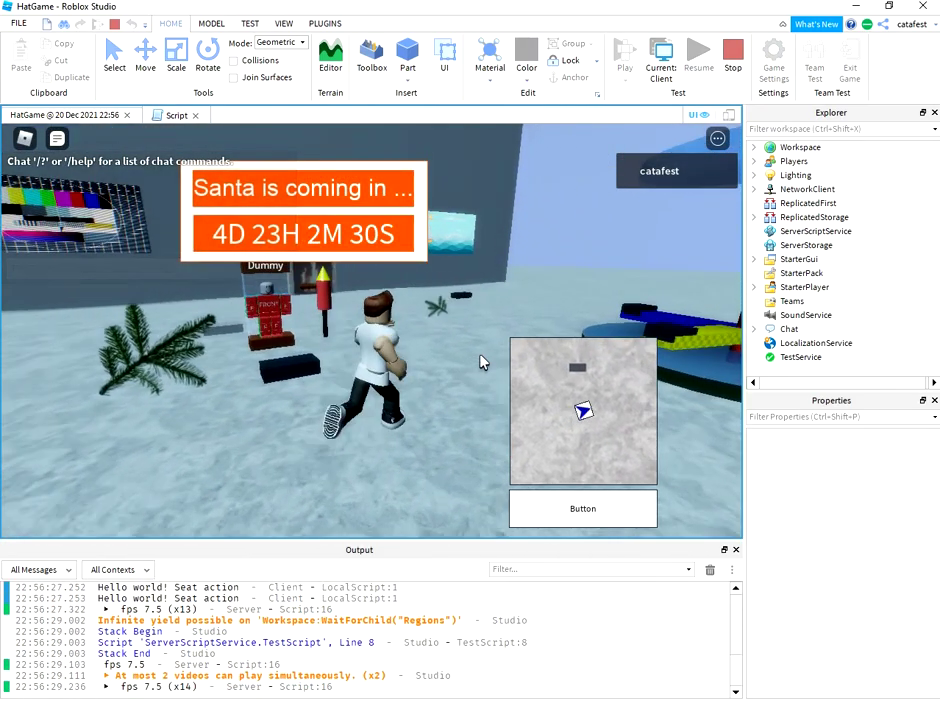
key(w)
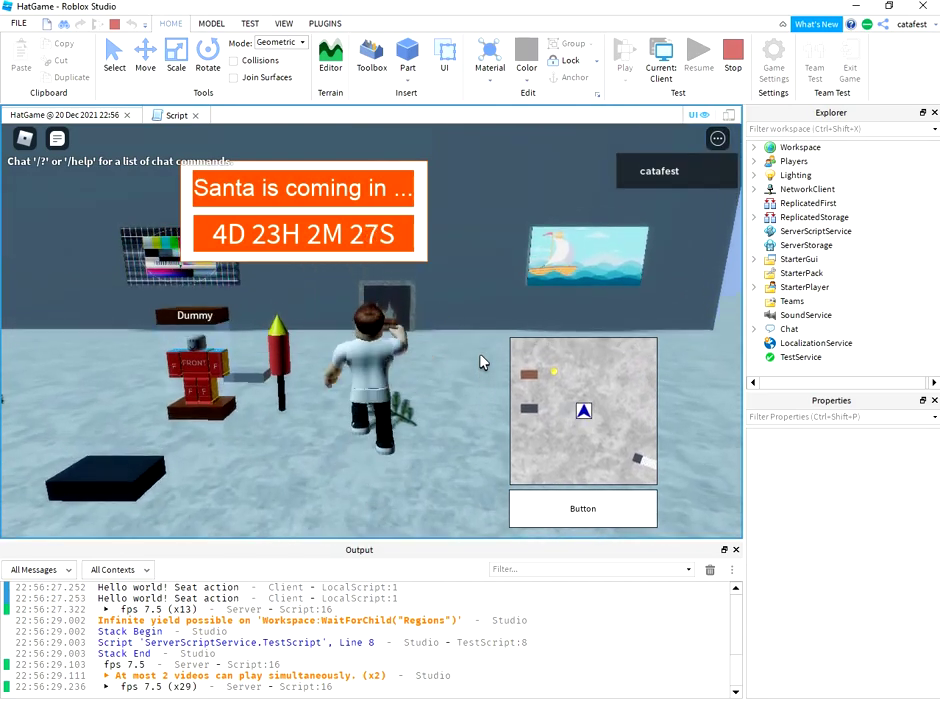
key(a)
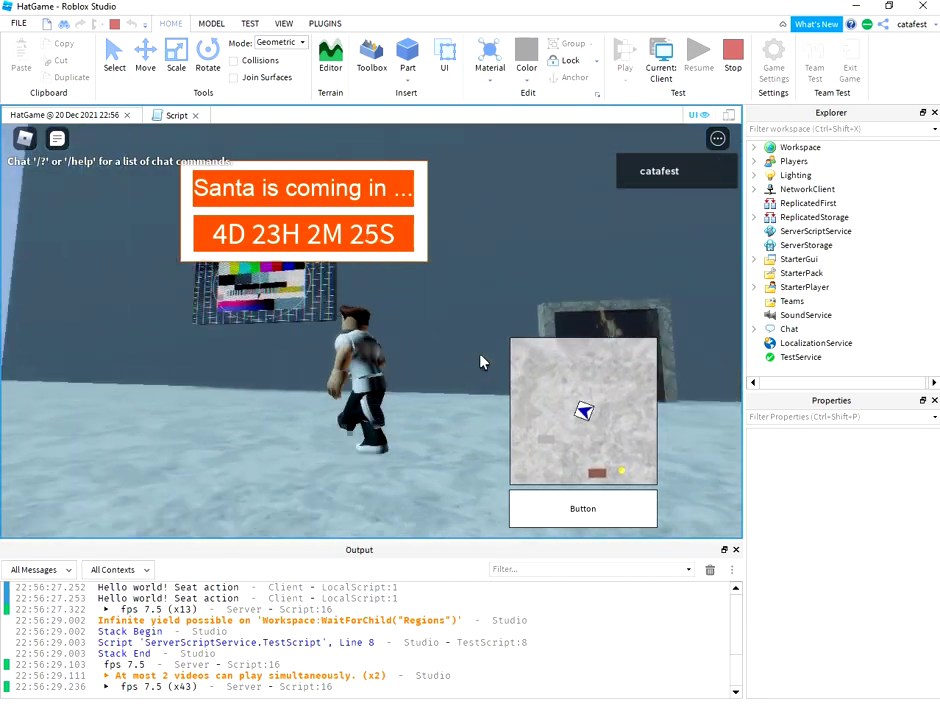
key(a)
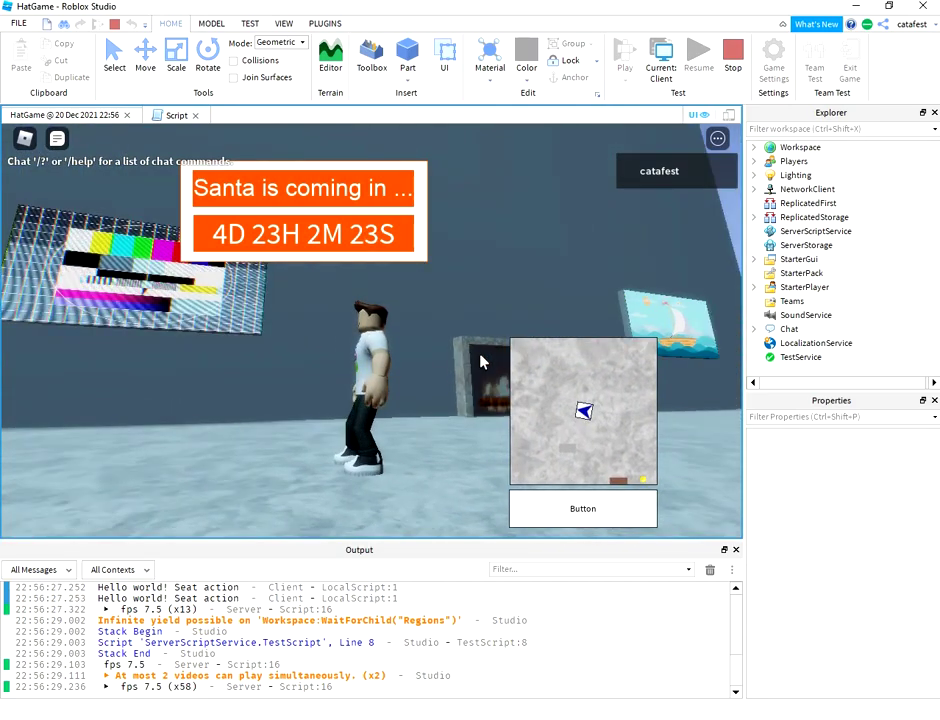
key(w)
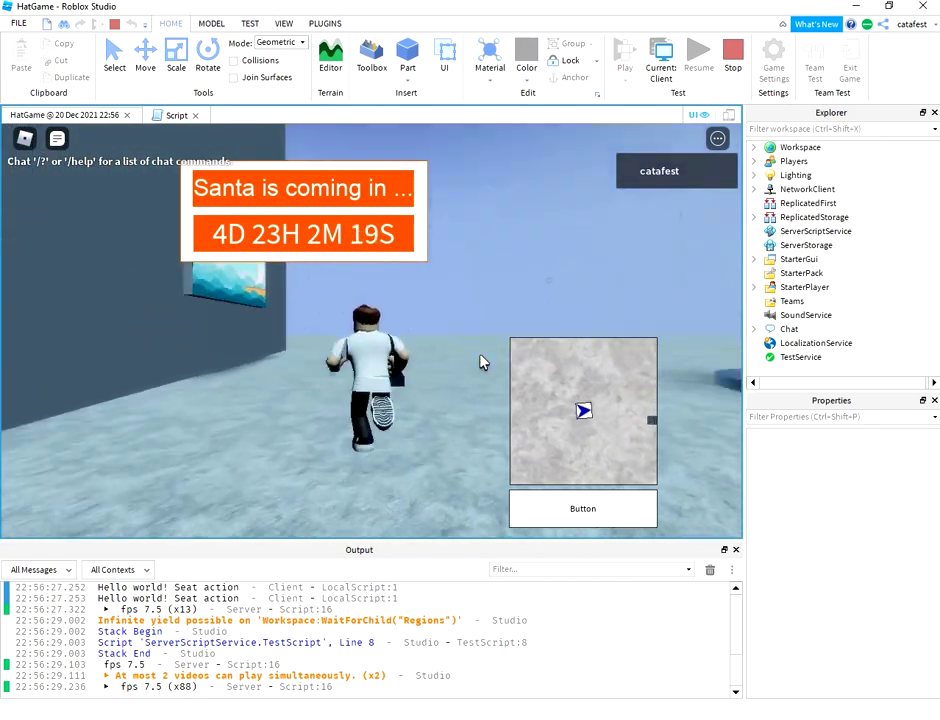
key(d)
key(a)
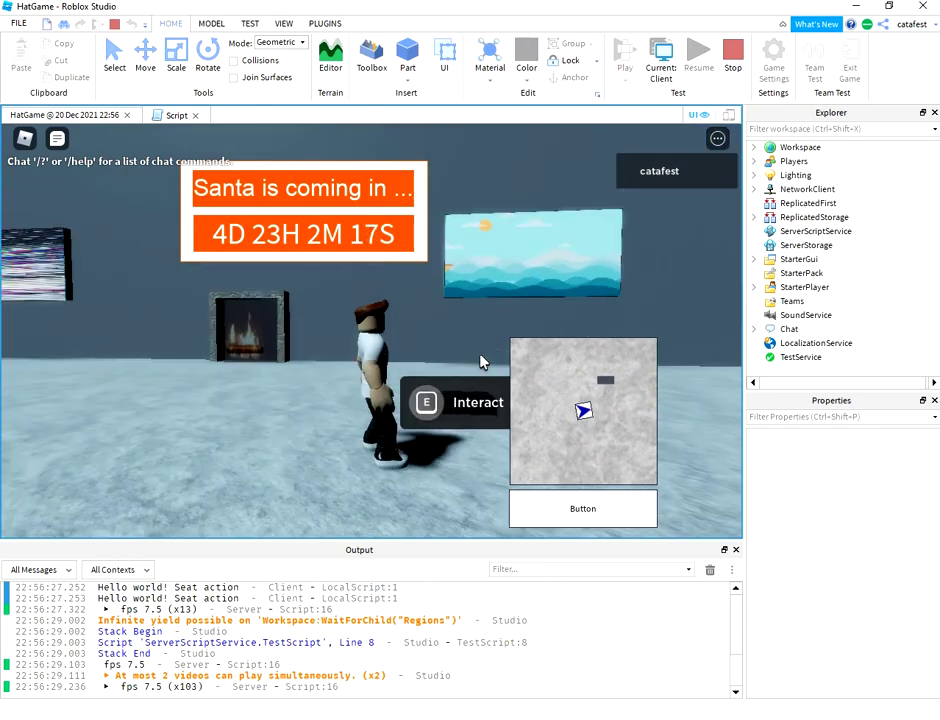
key(w)
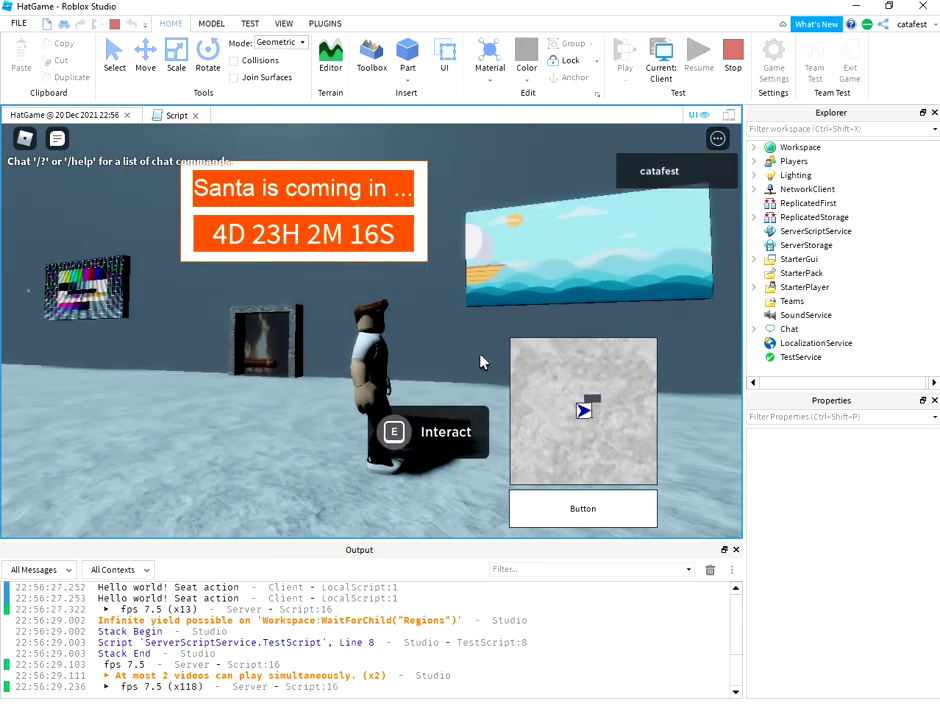
key(Left)
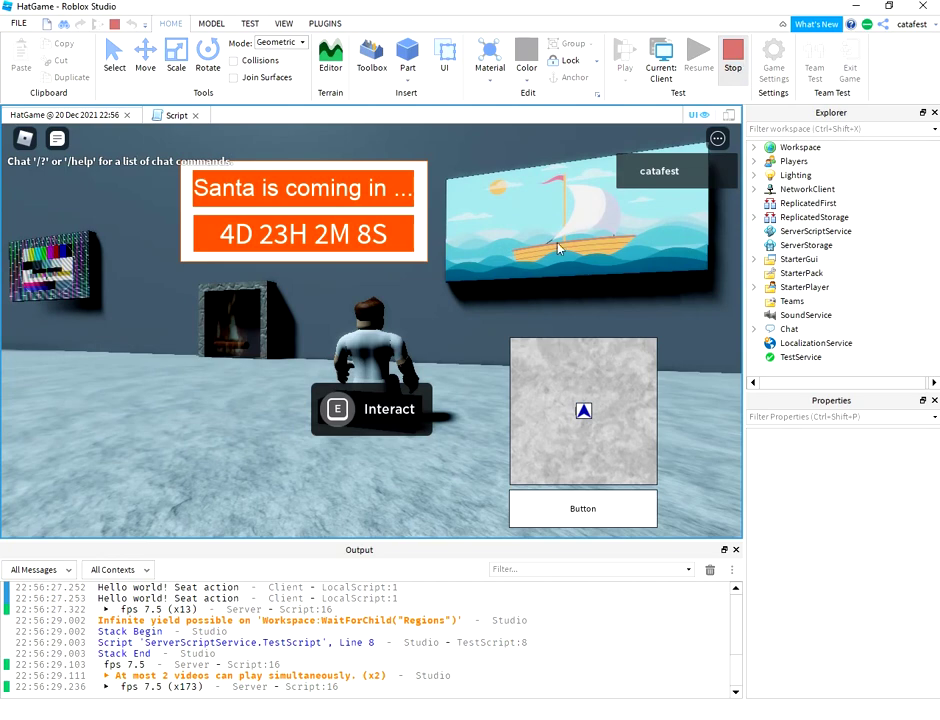
click(733, 60)
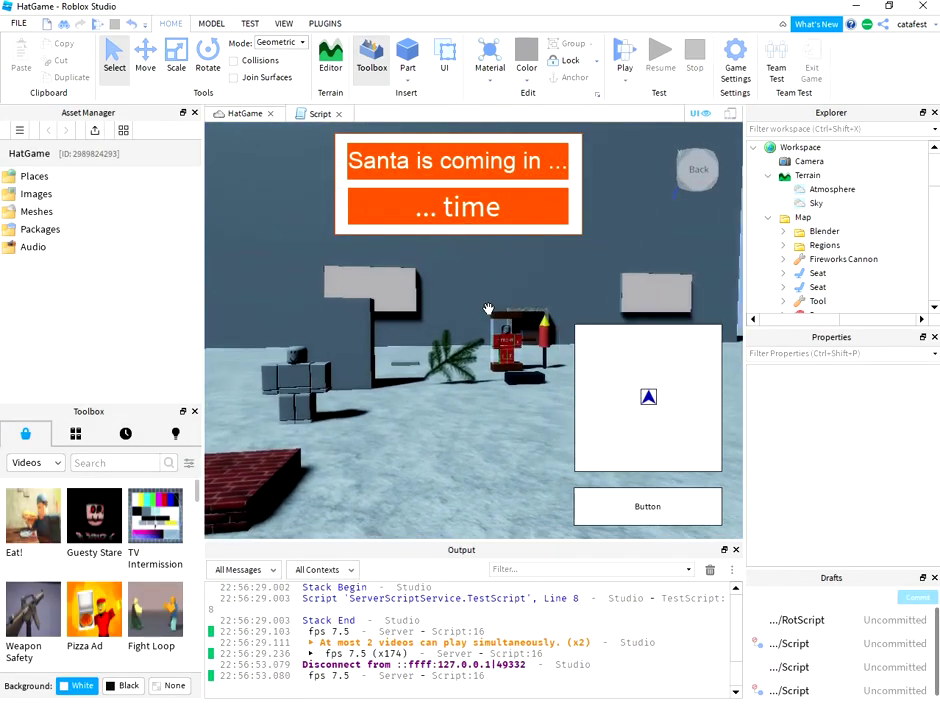
Fly the camera past the rocket and dummies to the grey board and select TV001
key(w)
mouse_move(488, 309)
right_down()
mouse_move(469, 308)
mouse_move(441, 267)
mouse_move(457, 284)
right_up()
key(w)
key(s)
key(w)
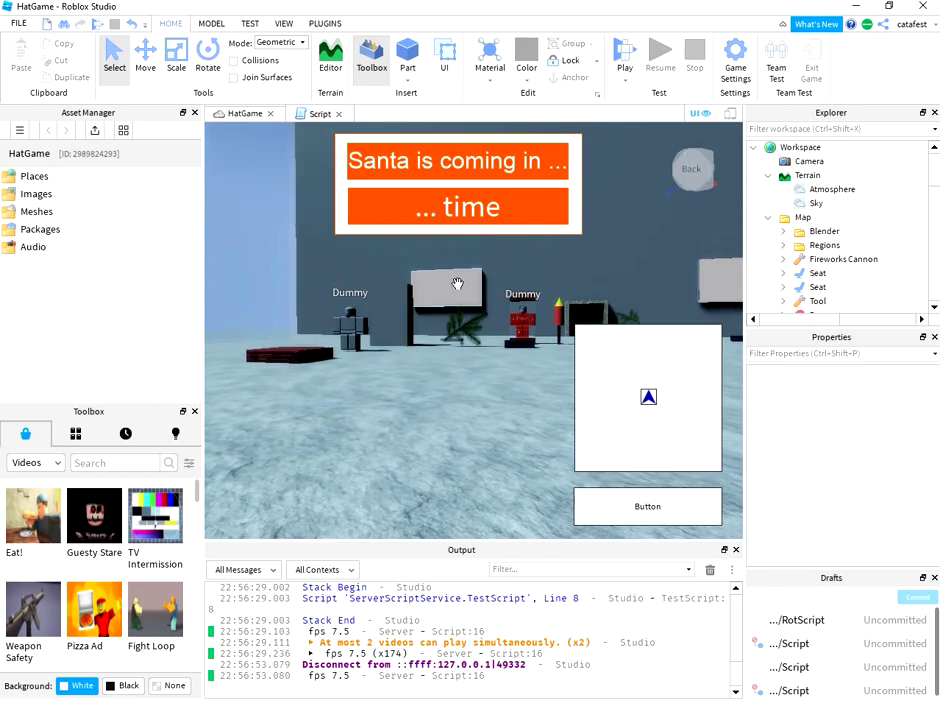
right_drag(457, 284, 460, 362)
click(460, 362)
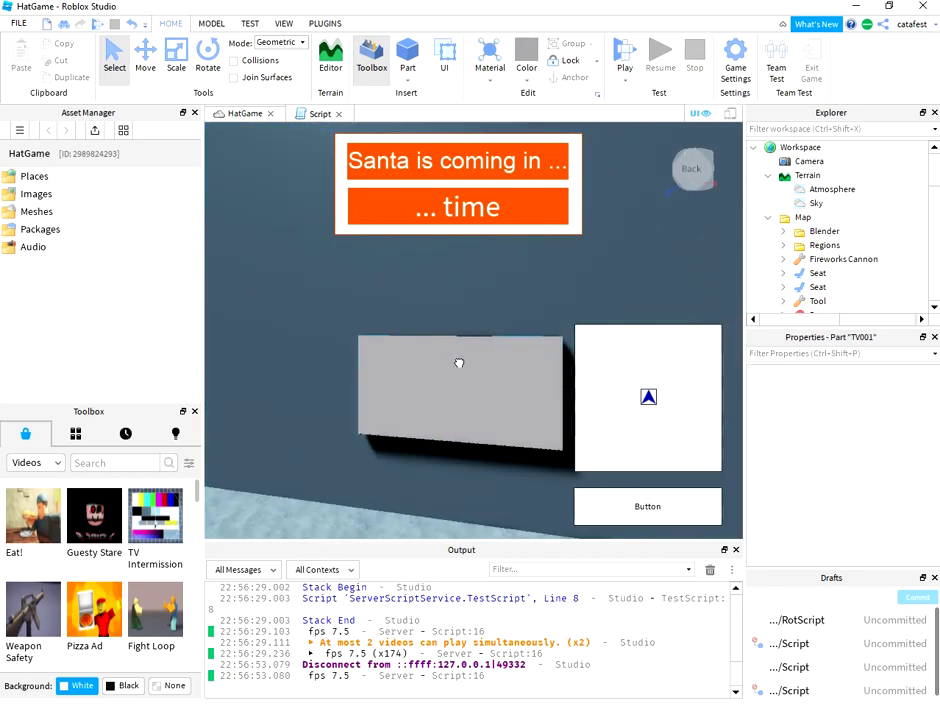
scroll(856, 270, down, 2)
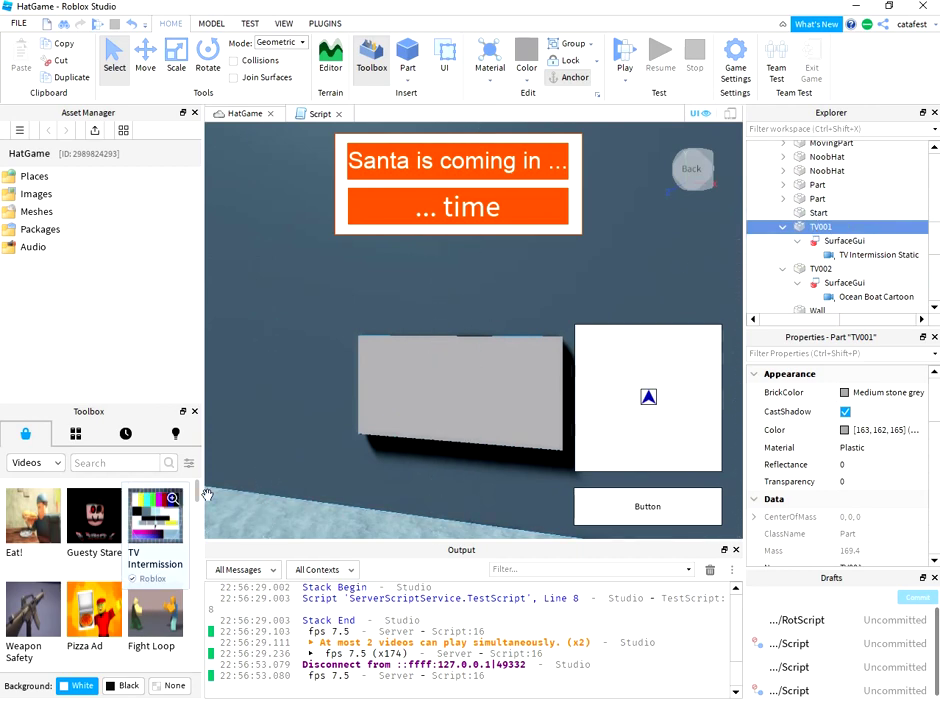
scroll(876, 228, down, 1)
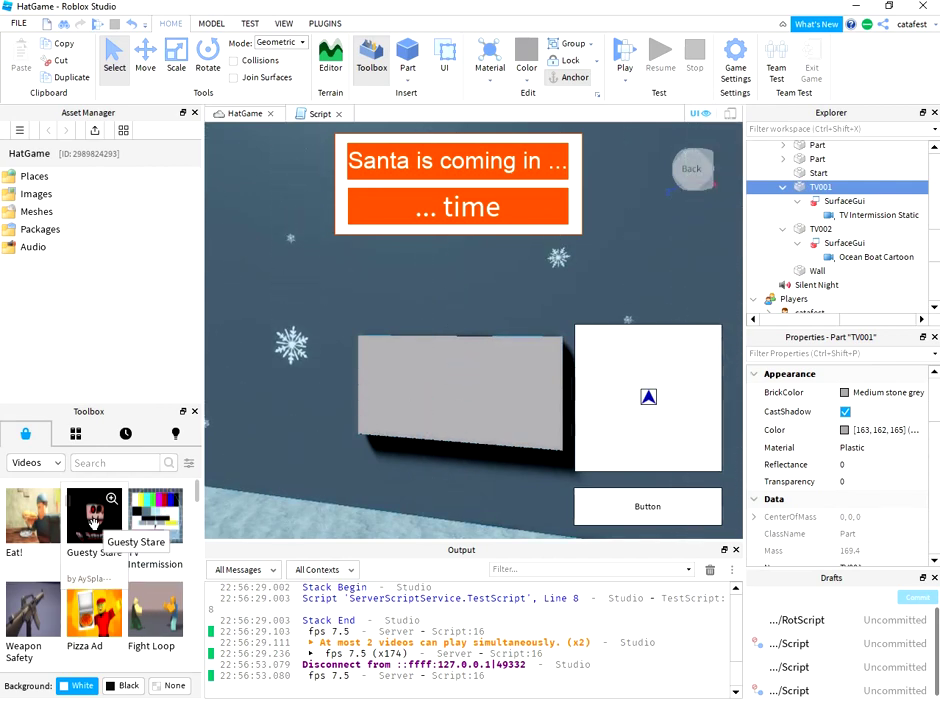
mouse_move(840, 187)
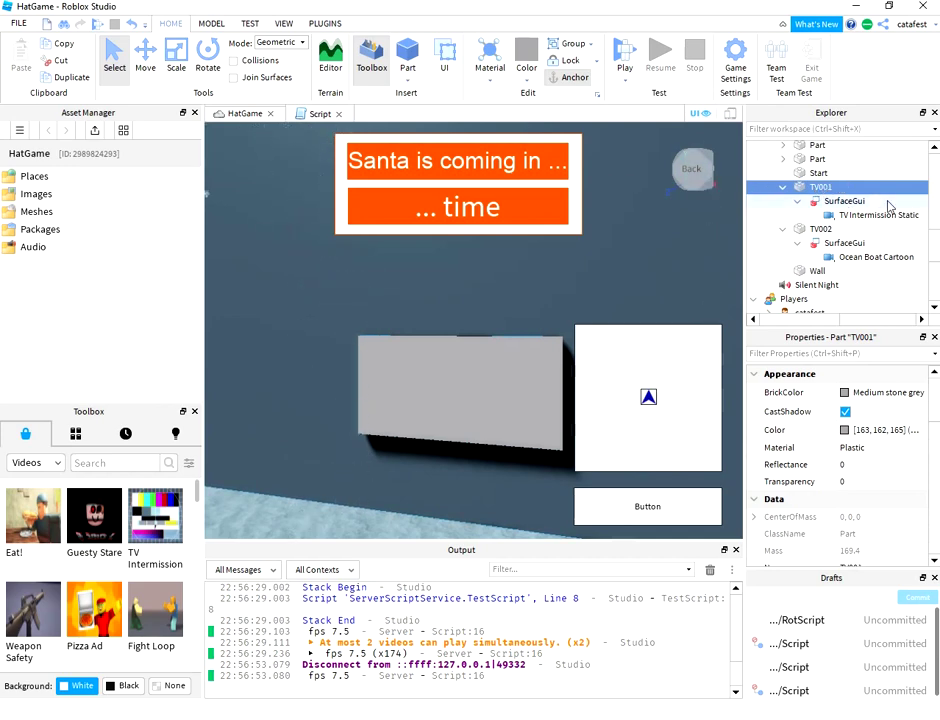
Select TV001's SurfaceGui, then its TV Intermission Static VideoFrame
click(843, 203)
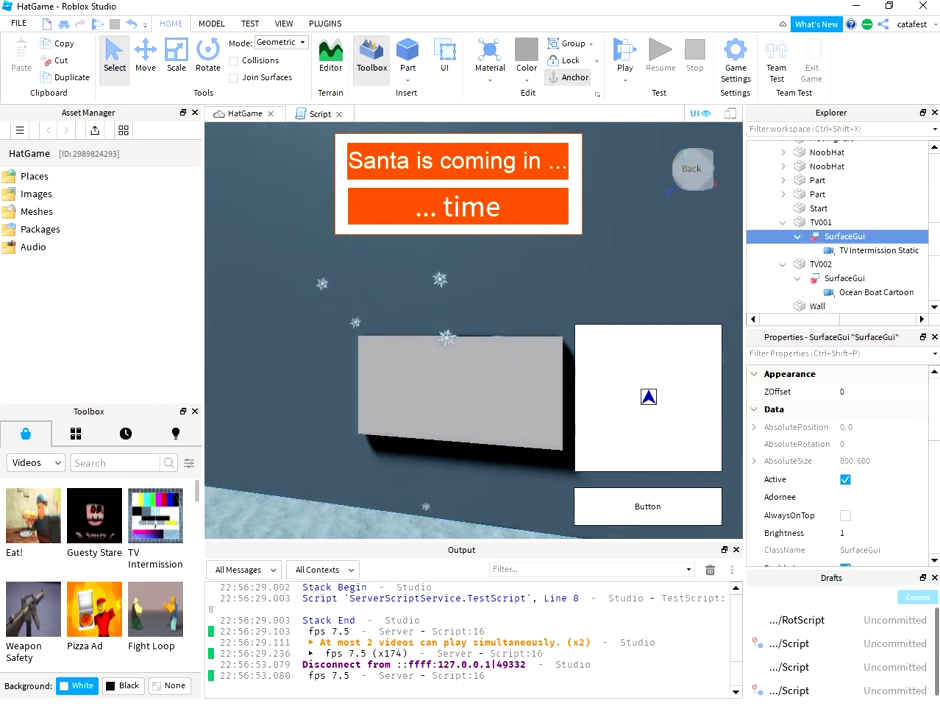
click(847, 254)
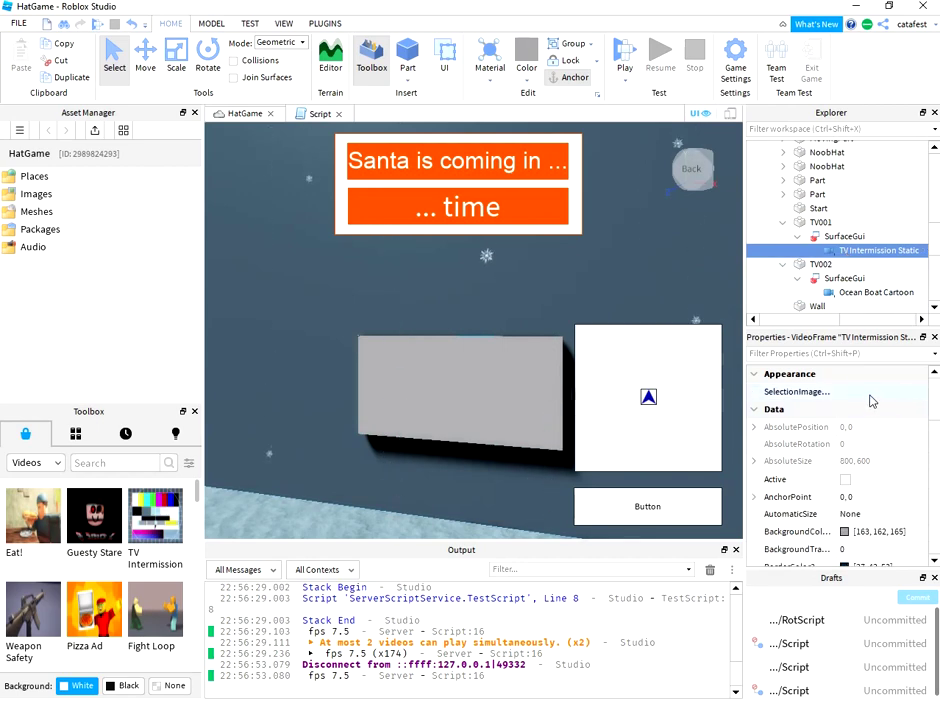
scroll(862, 307, down, 2)
scroll(864, 293, up, 1)
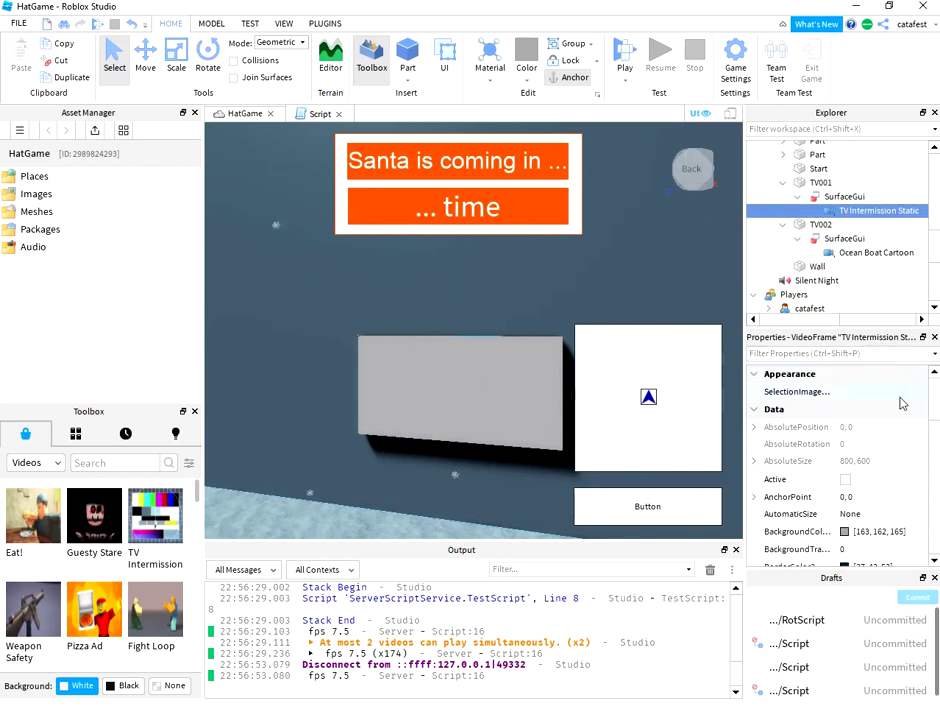
scroll(902, 400, down, 2)
scroll(902, 410, down, 3)
scroll(902, 410, up, 5)
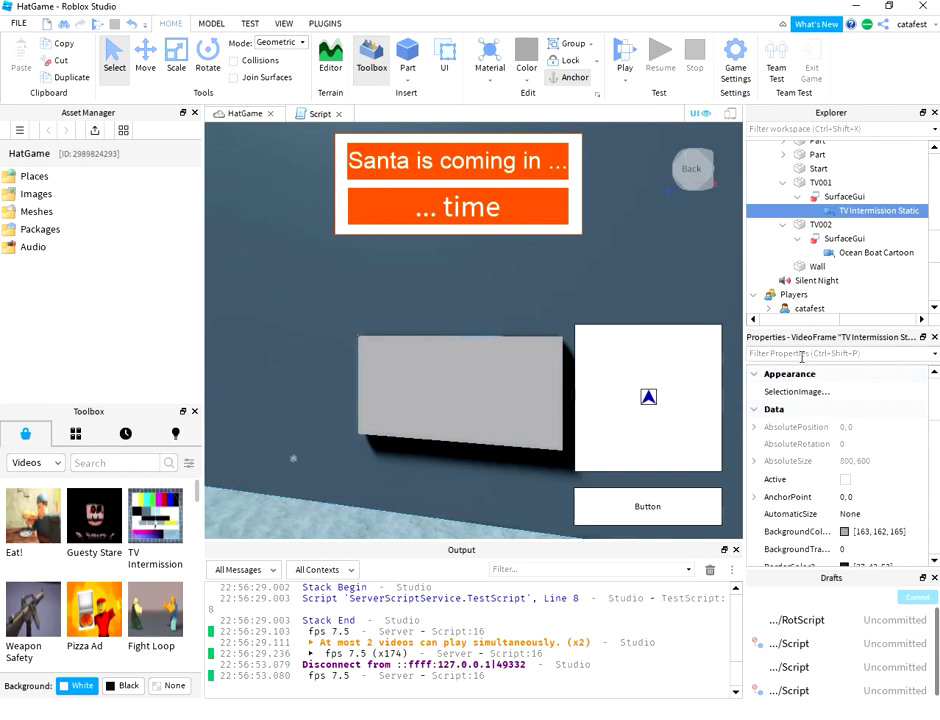
Filter the video's properties for Looped, then clear the filter to find Playing
click(799, 353)
text(Loo)
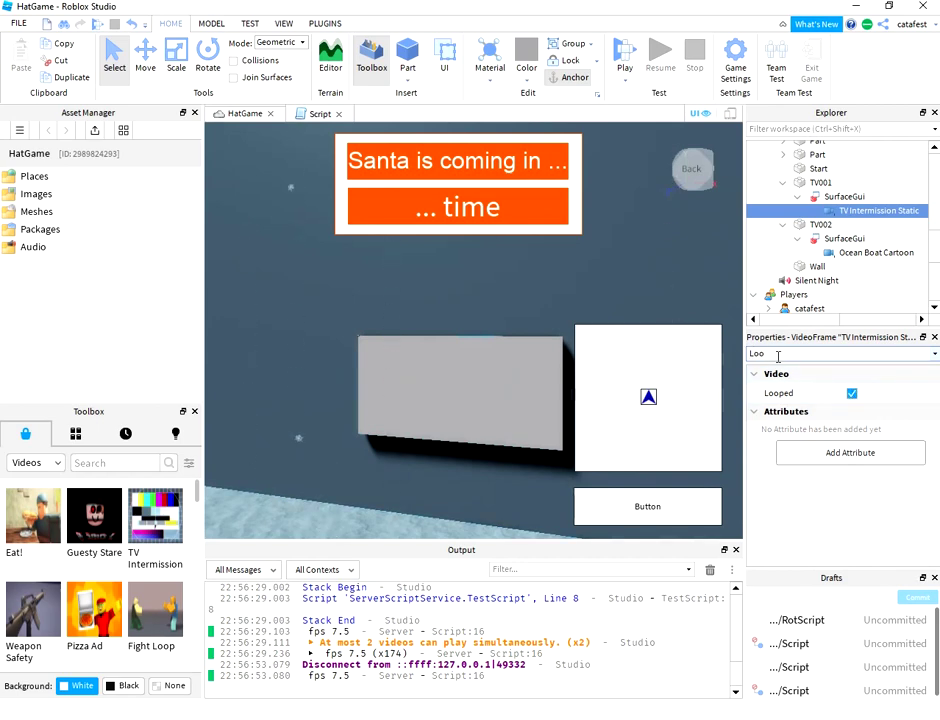
key(BackSpace)
key(BackSpace)
key(BackSpace)
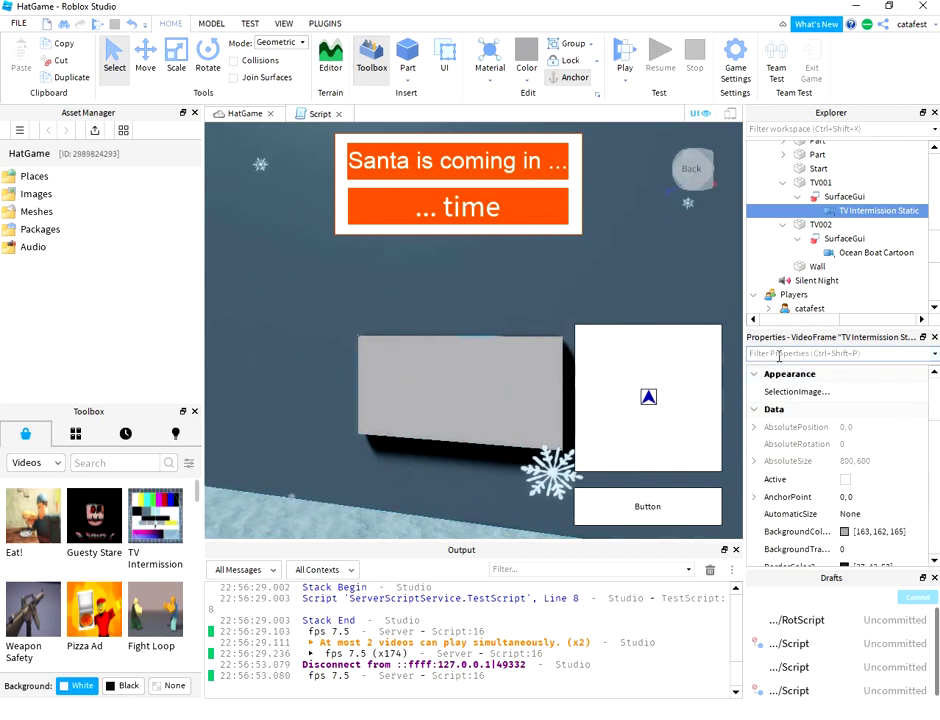
text(Play)
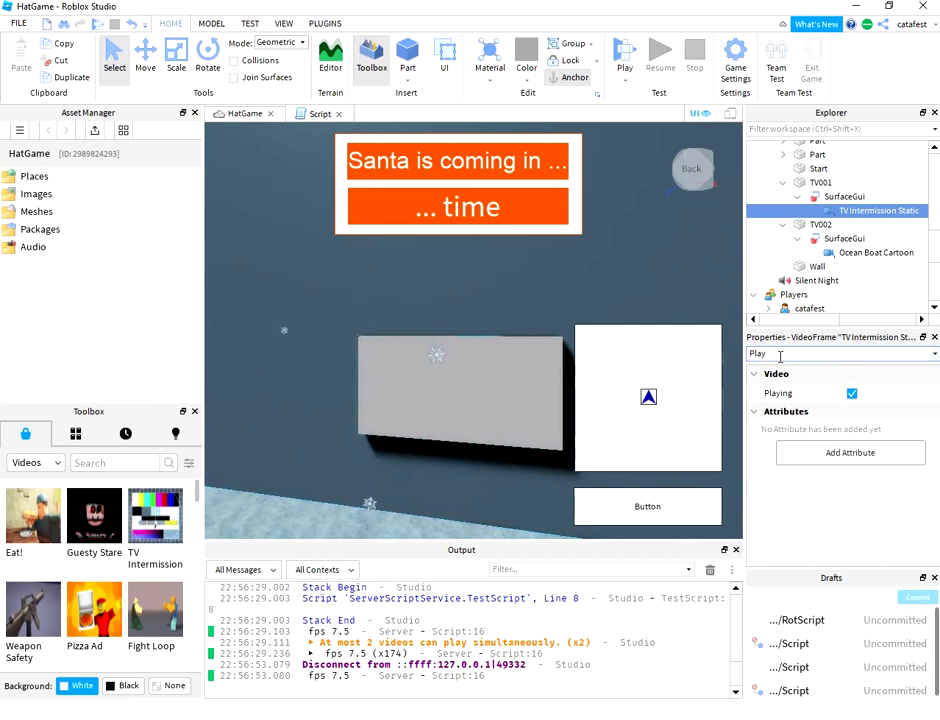